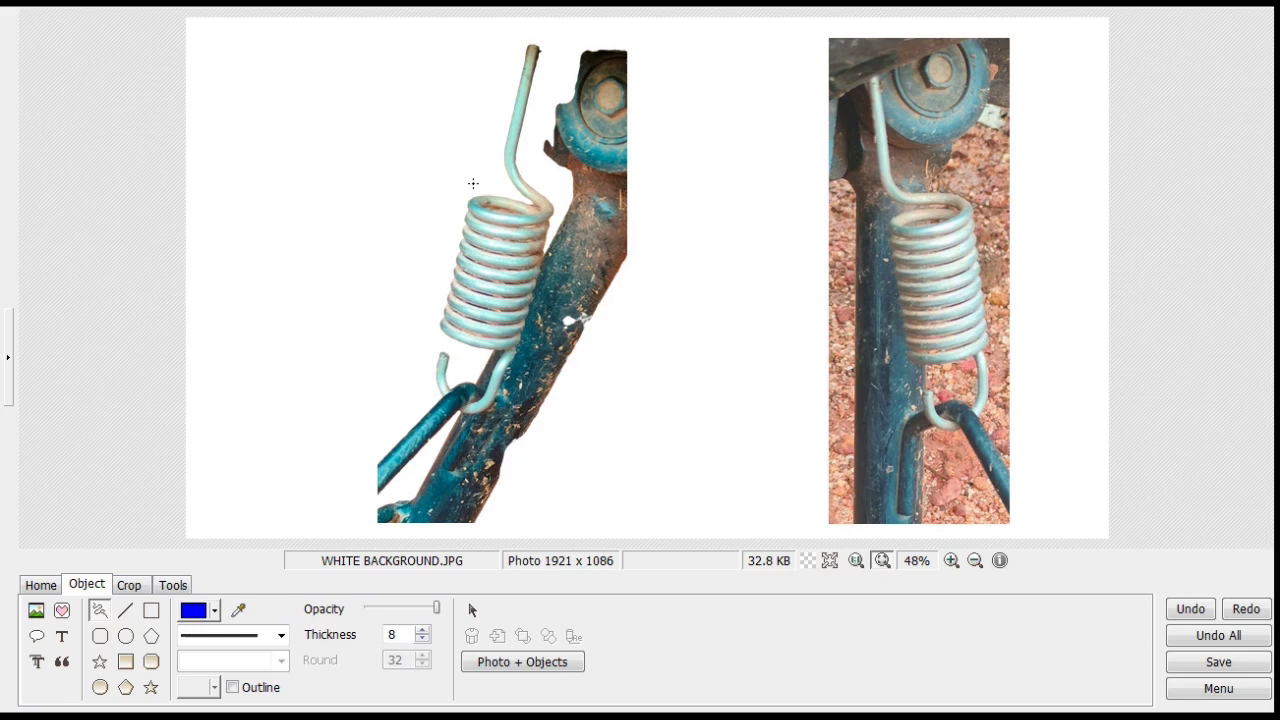
Step: Draw a short blue freehand stroke over the spring in the photo
mouse_move(469, 185)
mouse_down()
mouse_move(424, 290)
mouse_move(425, 327)
mouse_up()
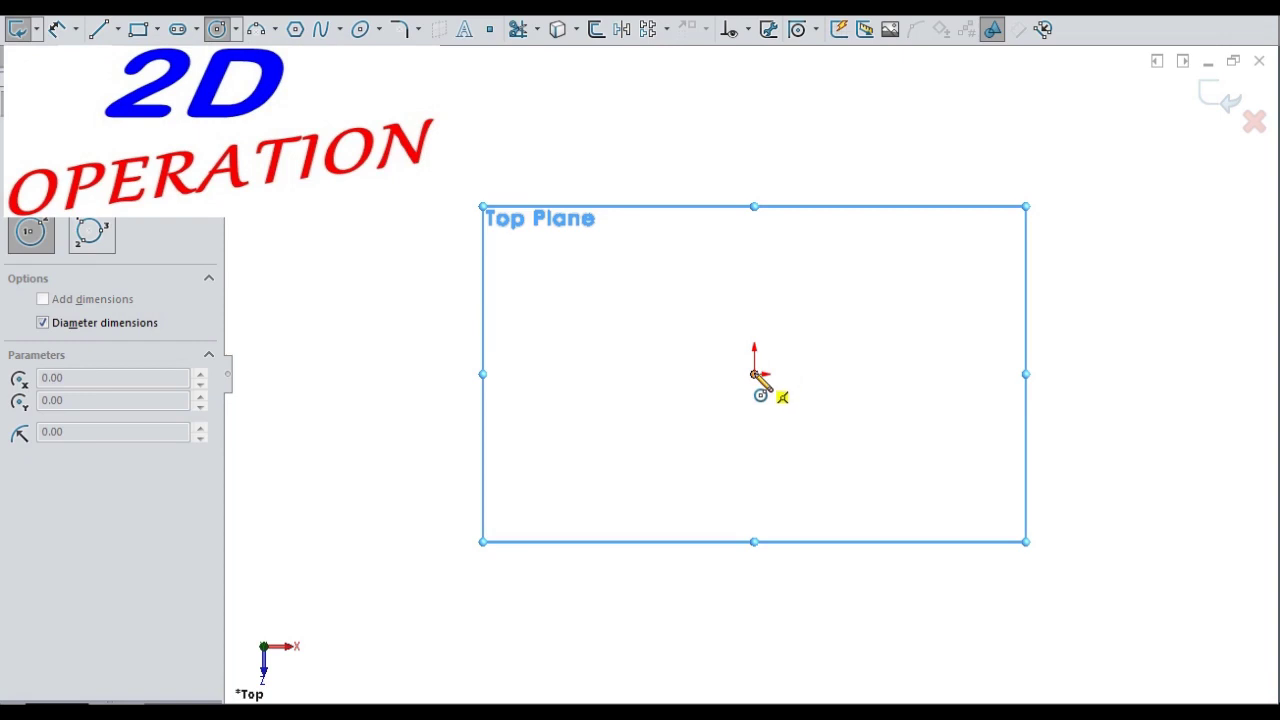
Step: Sketch a circle at the origin on the Top Plane and dimension it Ø17.40
click(754, 373)
click(664, 340)
key(Escape)
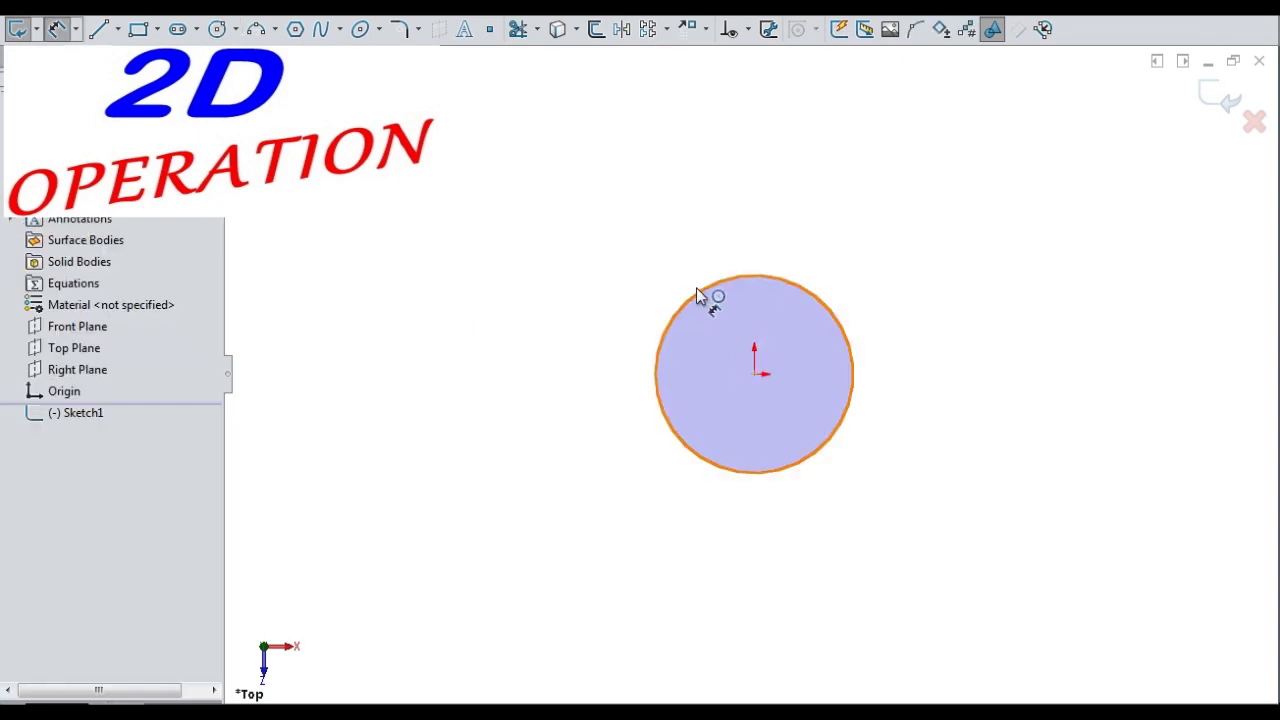
key(d)
click(680, 300)
click(585, 268)
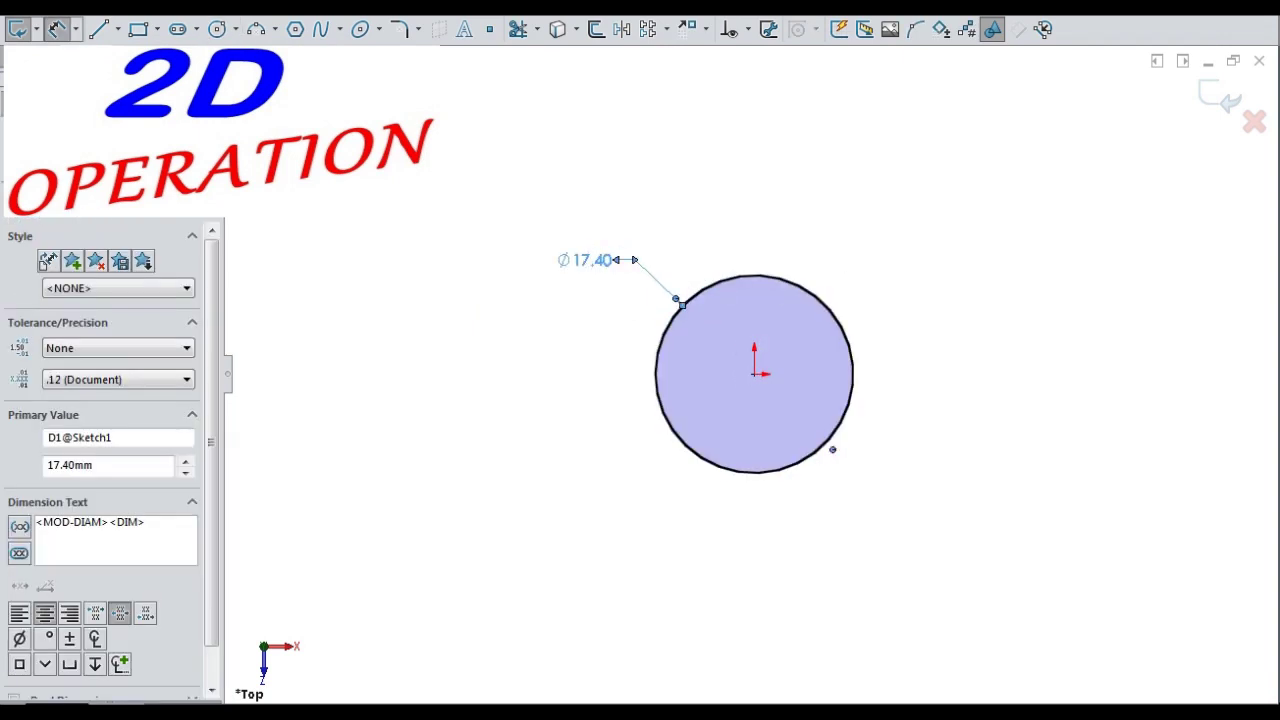
key(Escape)
key(Escape)
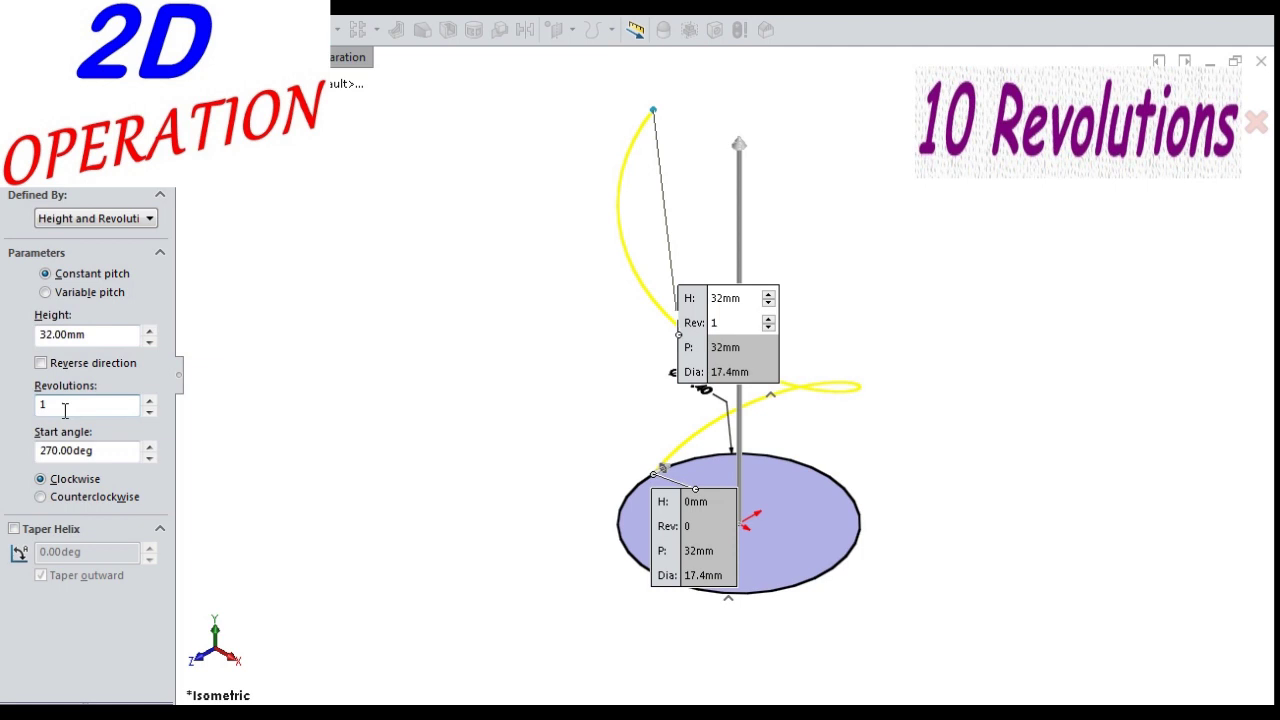
Step: Set the helix start angle to 112°, make it counterclockwise, and create it
text(0)
double_click(103, 451)
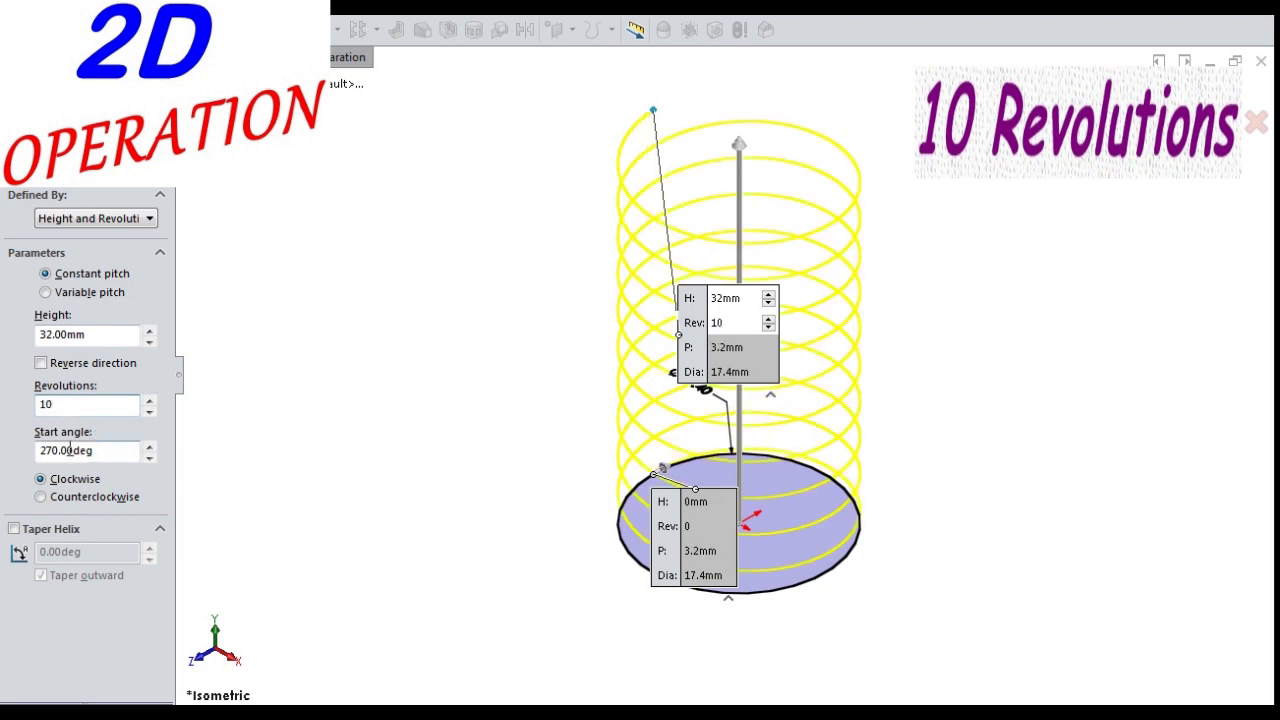
text(112)
click(45, 496)
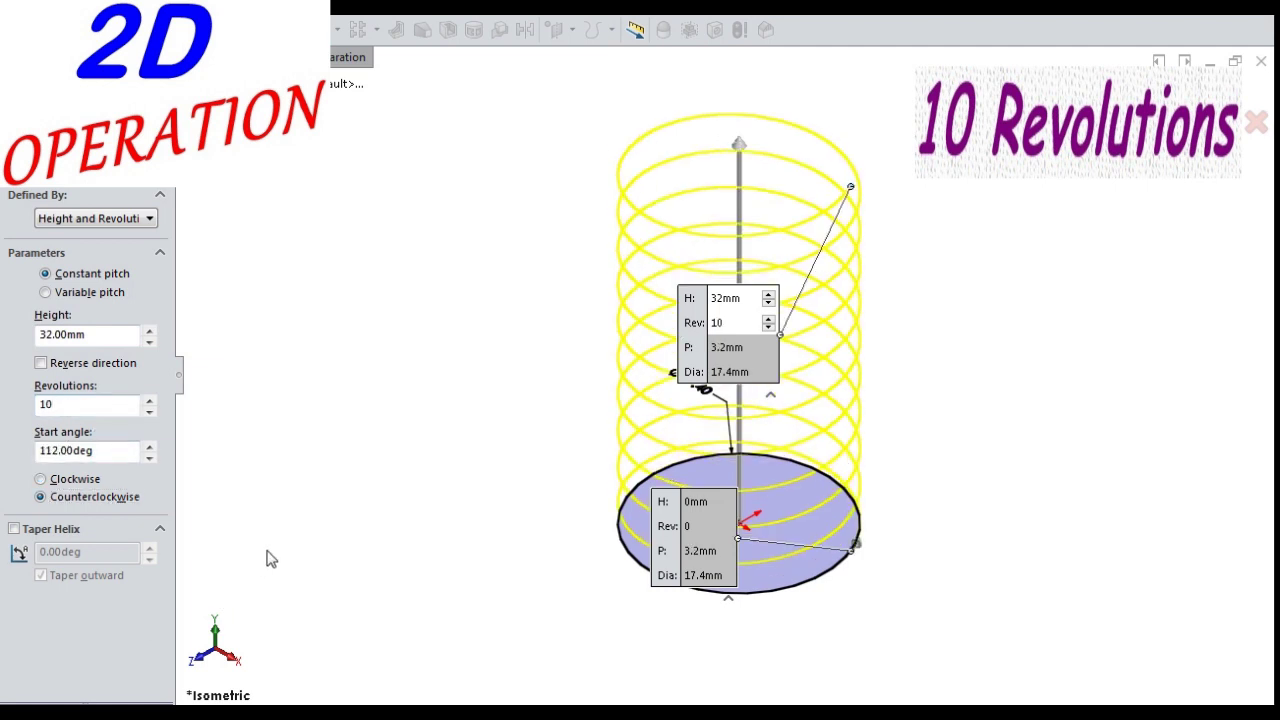
key(Return)
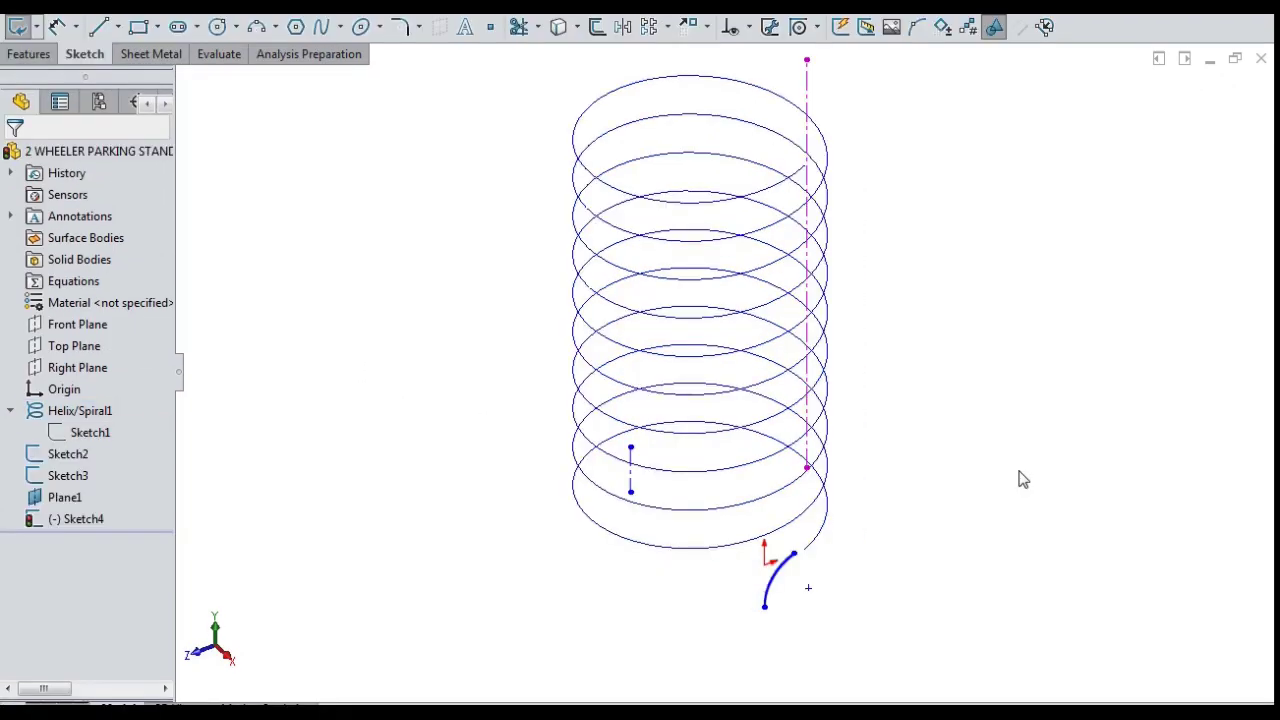
Step: Add a point at the helix's lower end, a 7.62 hook line toward the R8.38 arc, and a centerline
scroll(800, 565, down, 5)
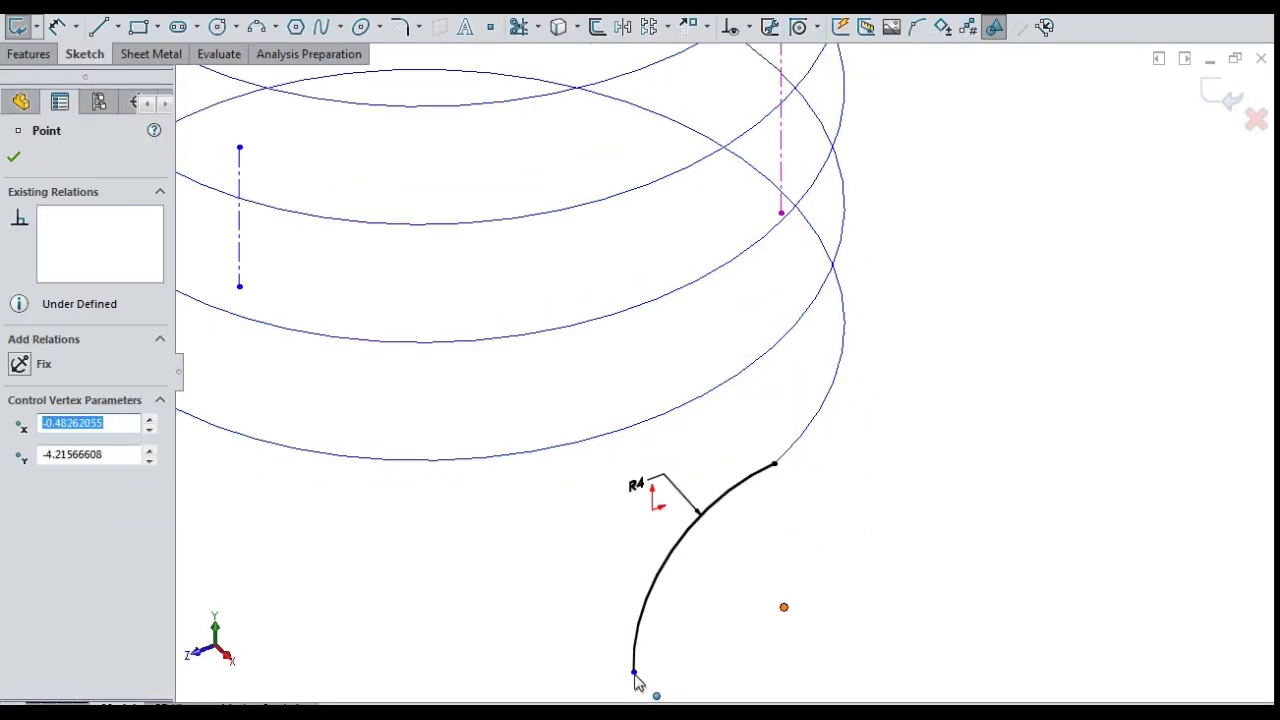
ctrl+click(637, 680)
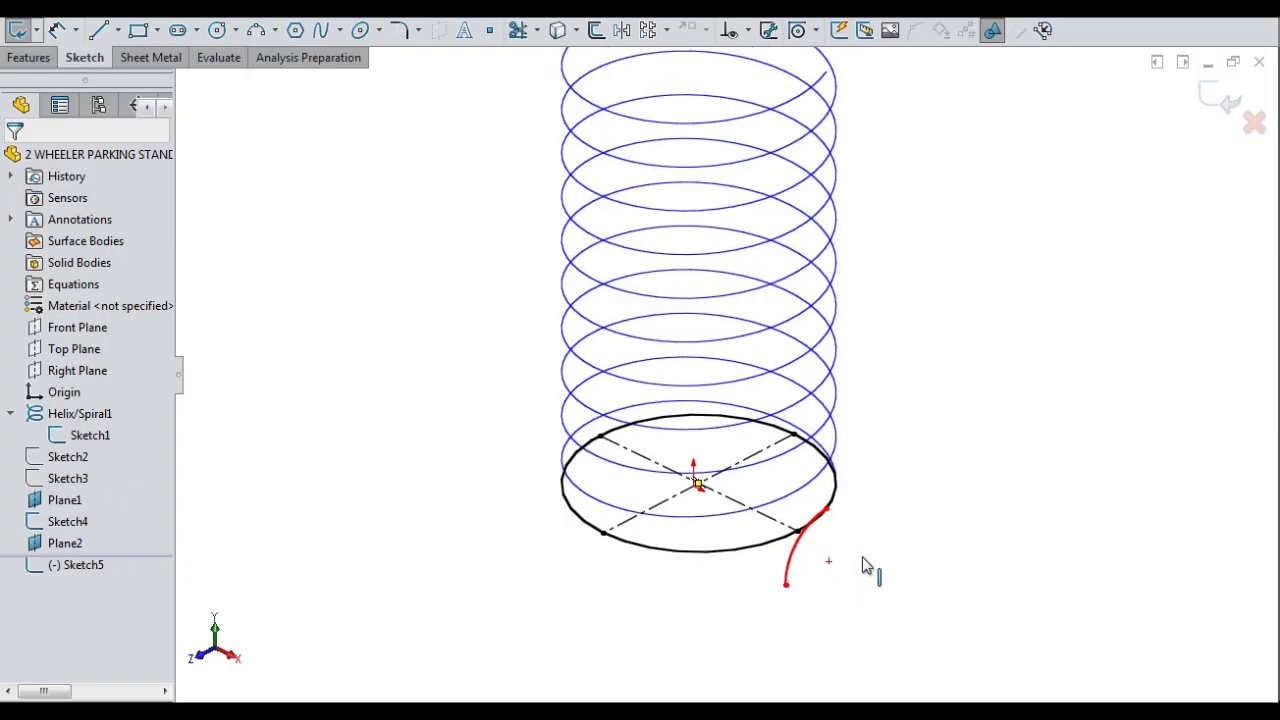
key(l)
click(777, 533)
click(777, 645)
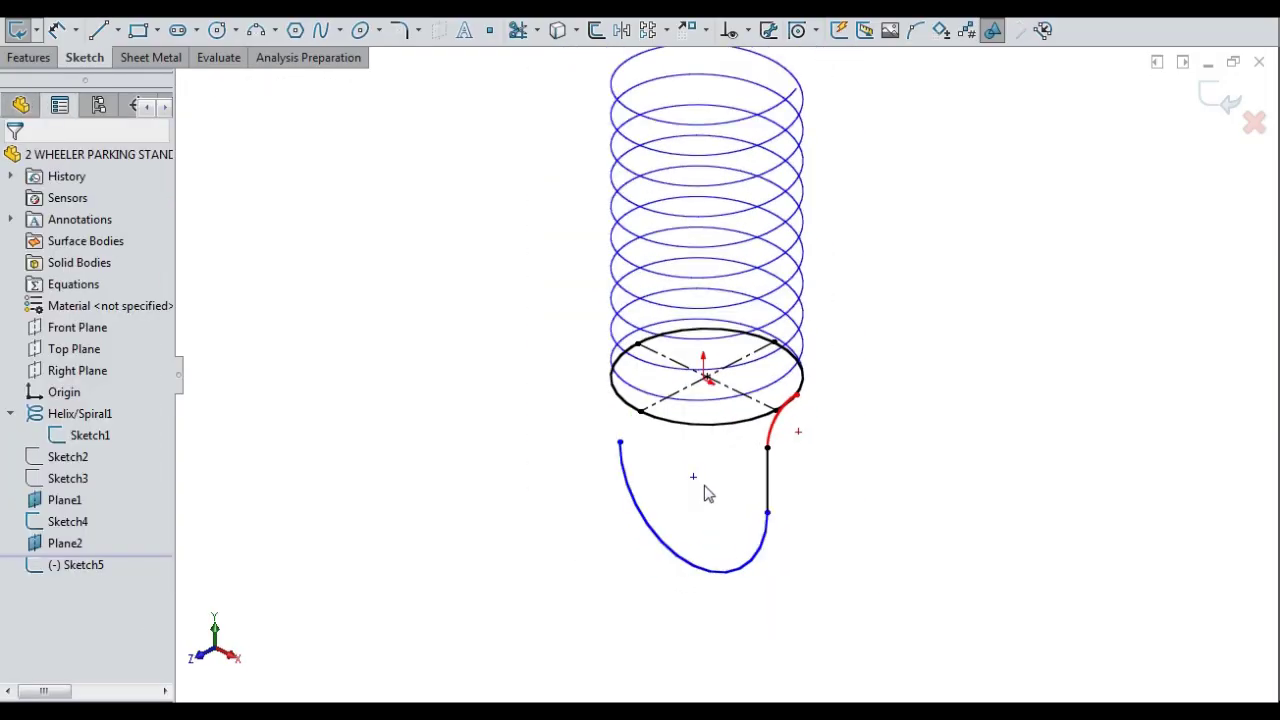
key(c)
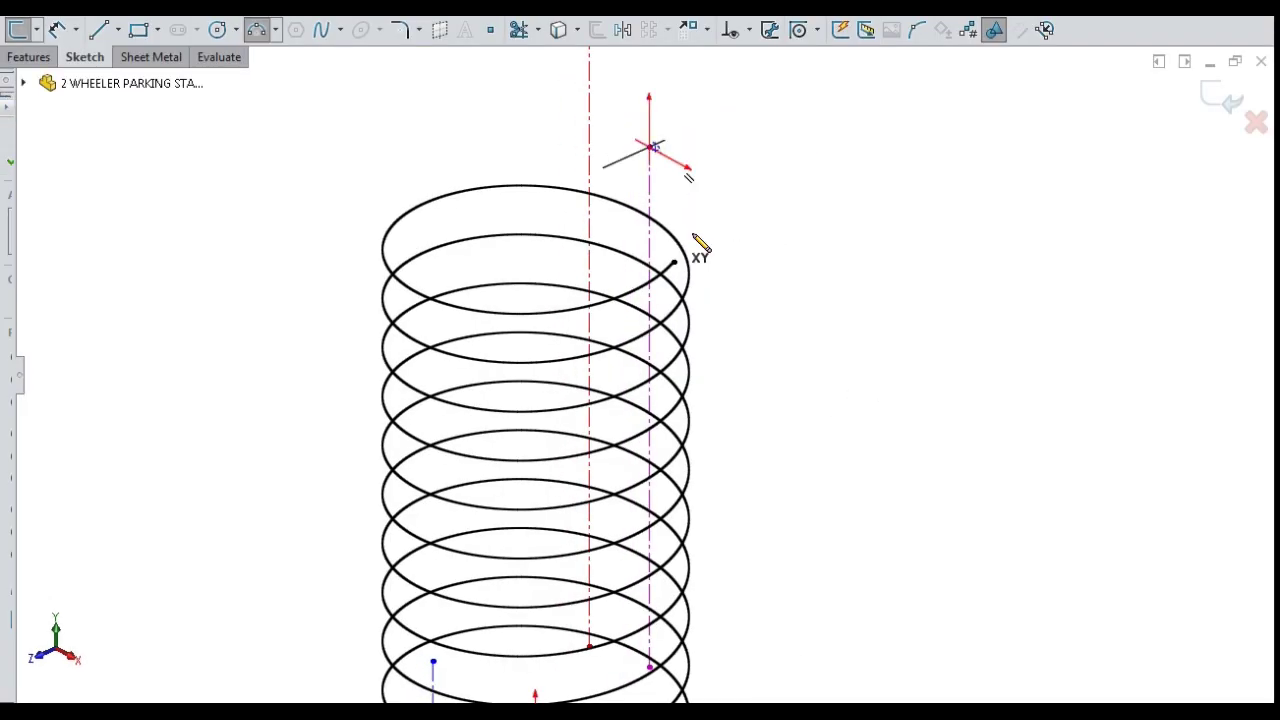
Step: Sketch the bend arc at the helix's upper end
click(723, 257)
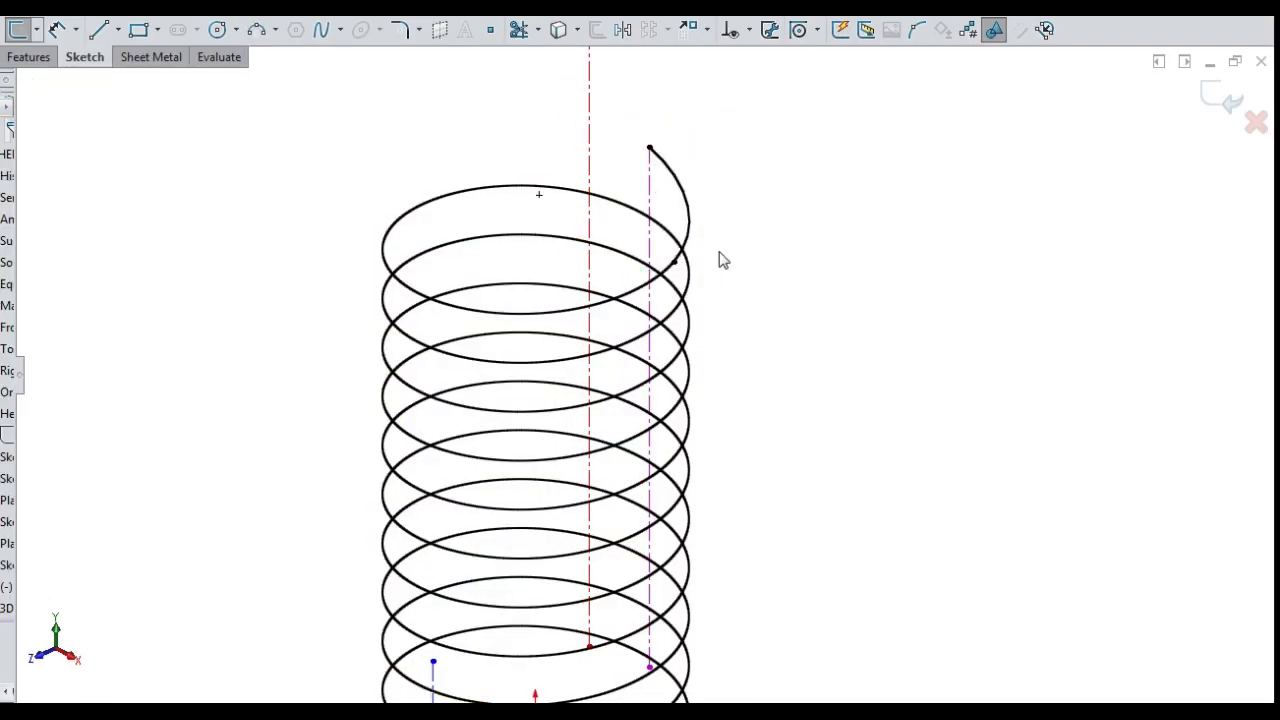
scroll(711, 257, up, 3)
middle_drag(711, 257, 704, 248)
scroll(704, 248, down, 2)
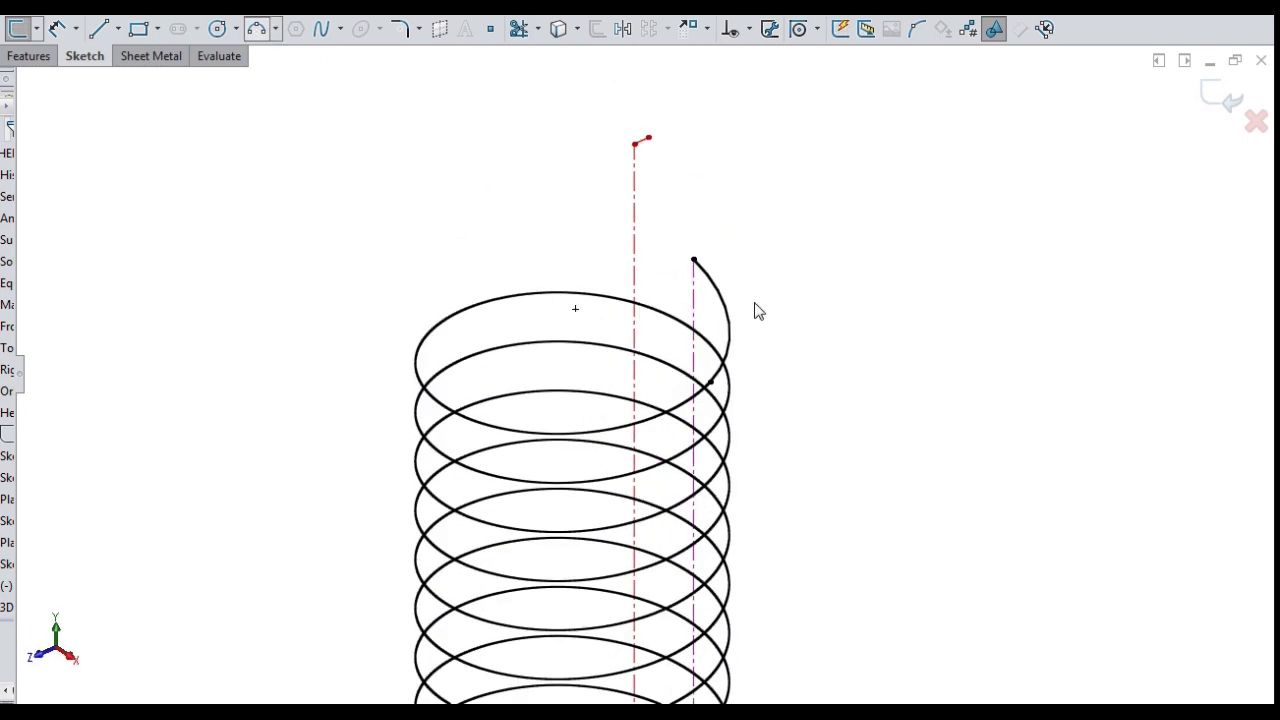
key(a)
click(694, 259)
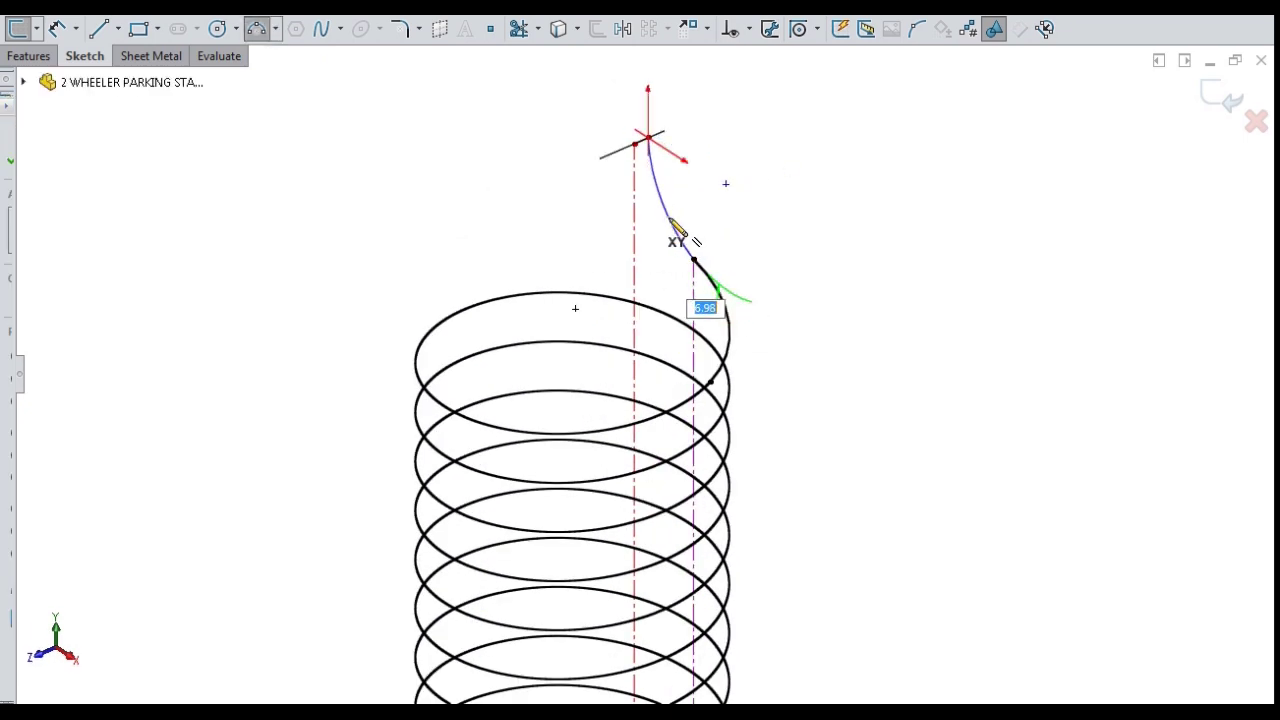
click(684, 234)
key(Escape)
Step: Draw the 50 mm vertical straight from the bend's top end upward above the spring
scroll(677, 237, up, 2)
scroll(706, 278, down, 2)
scroll(686, 286, up, 3)
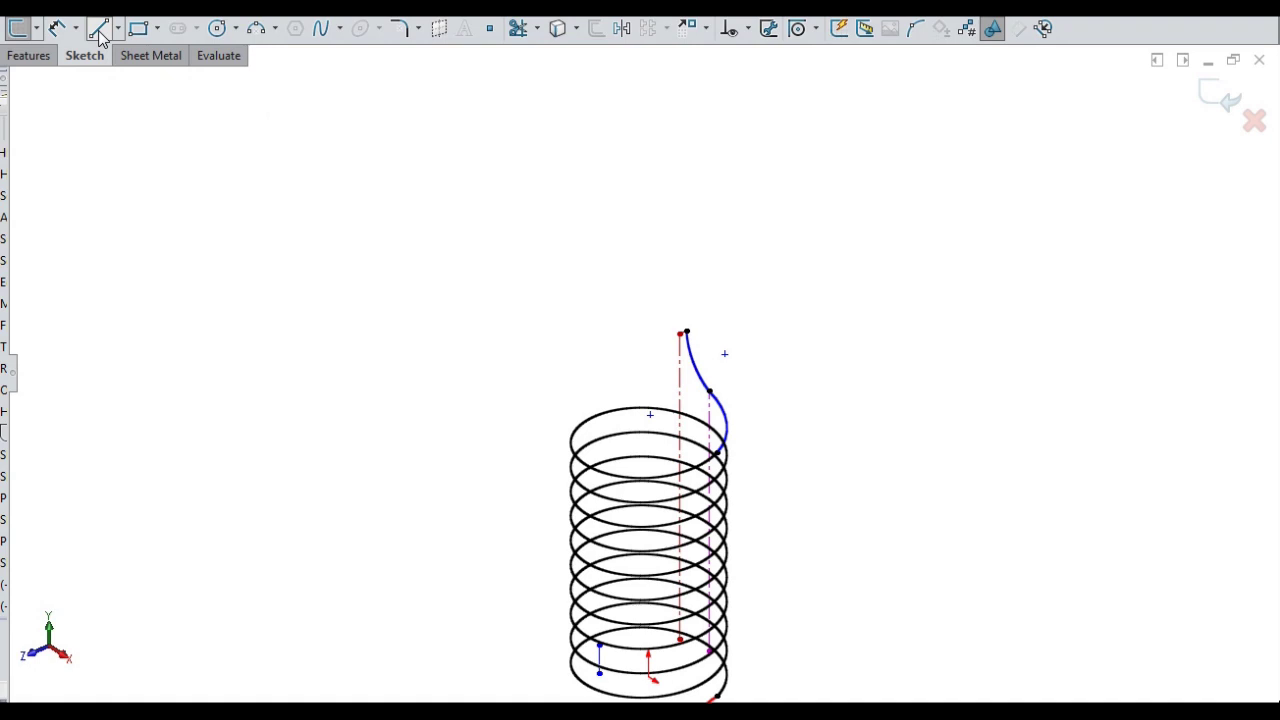
key(l)
click(684, 333)
click(686, 72)
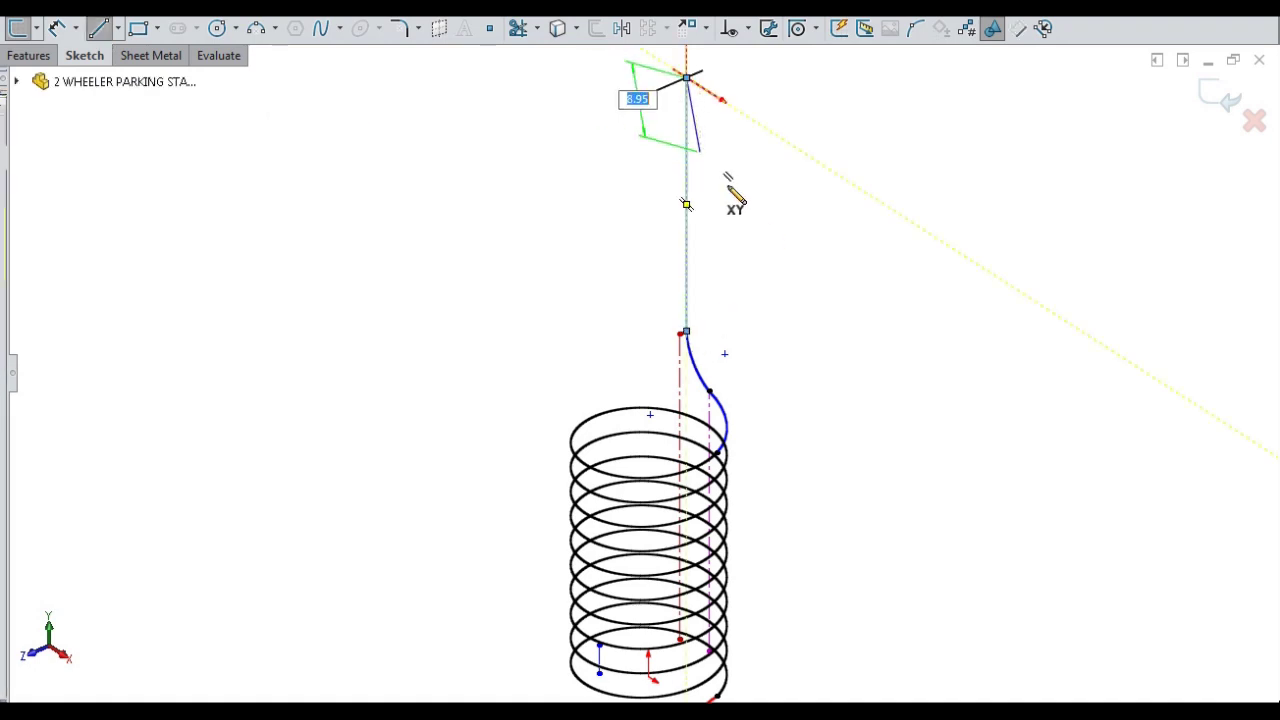
scroll(726, 186, up, 2)
key(Escape)
Step: Add the R8 tangent arc at the line's top to curl the upper hook
click(256, 30)
click(648, 262)
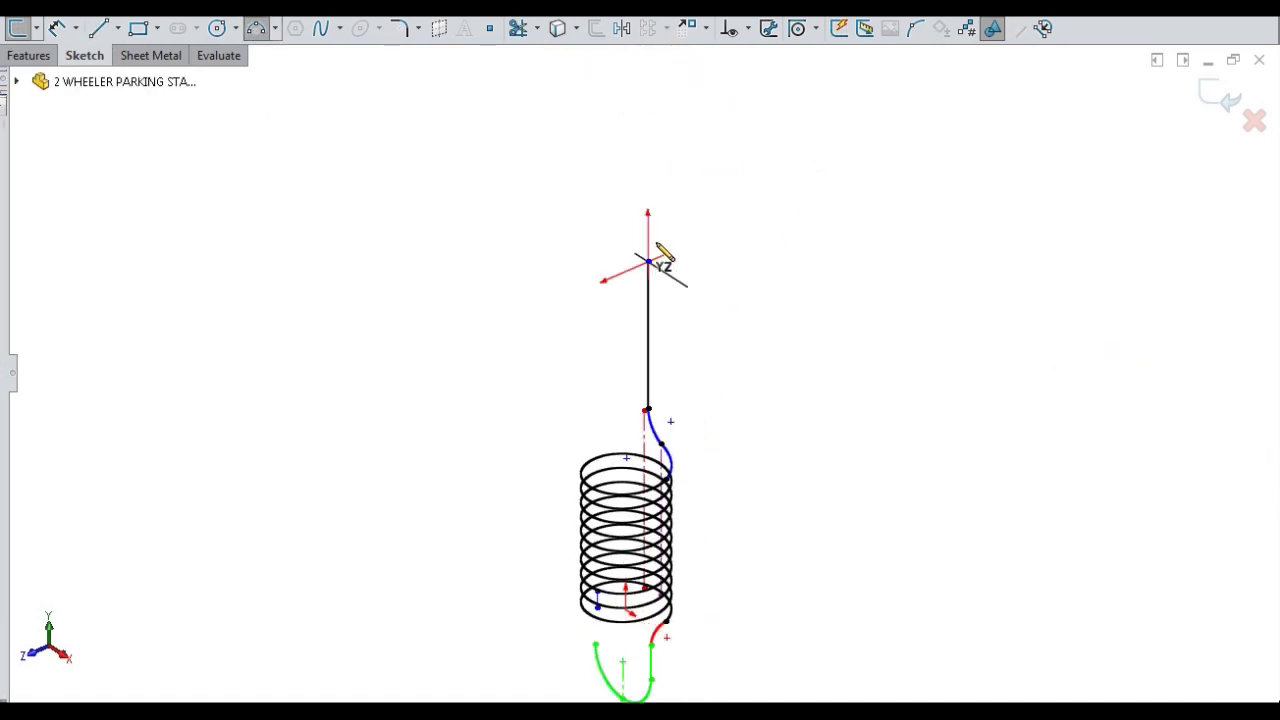
click(752, 218)
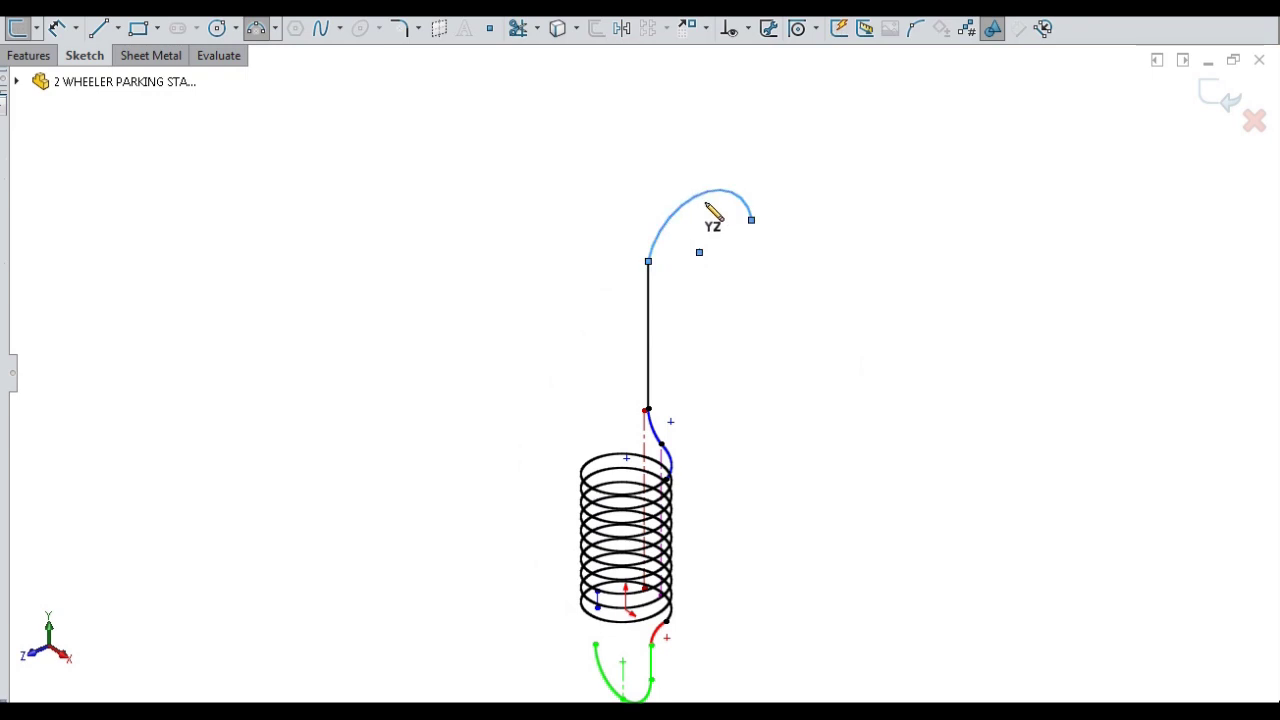
scroll(673, 222, down, 1)
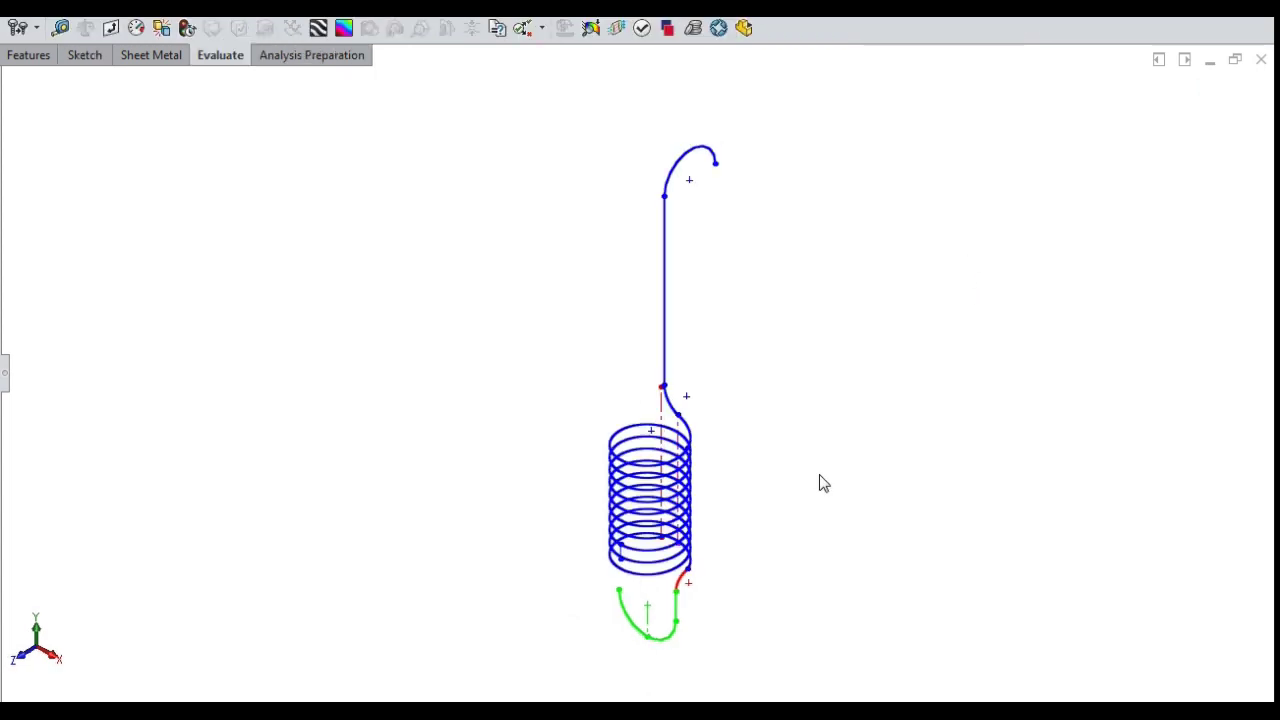
Step: Orbit the helix and hook curves for inspection, then view the spring from the Front
middle_drag(819, 484, 1126, 411)
key(ctrl+1)
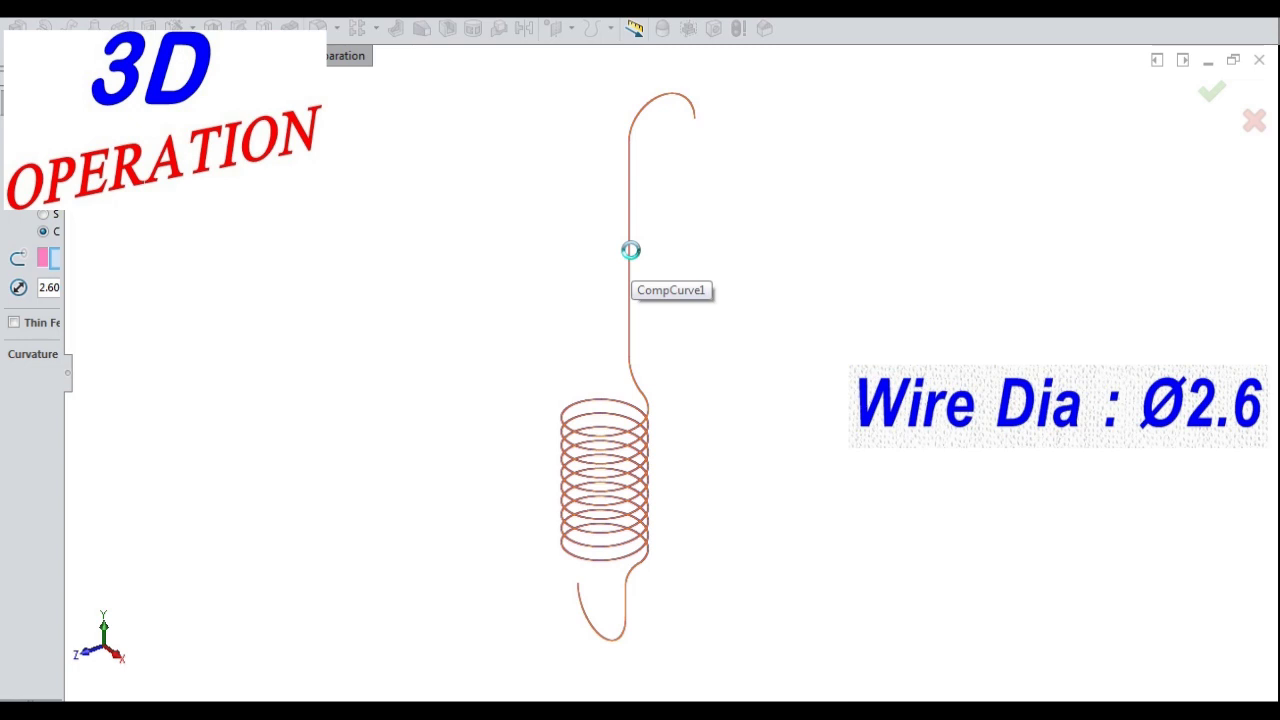
Step: Pick CompCurve1 as the path for the Ø2.60 circular-profile sweep and accept it
click(630, 250)
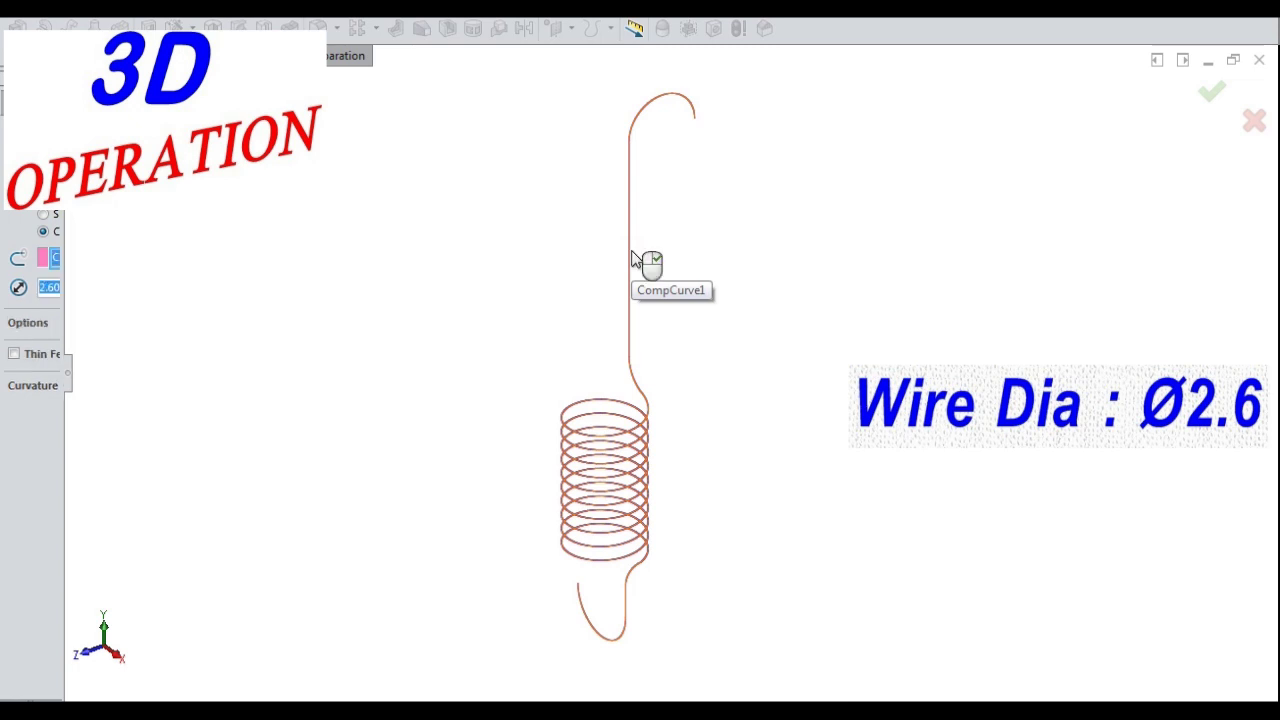
right_click(640, 260)
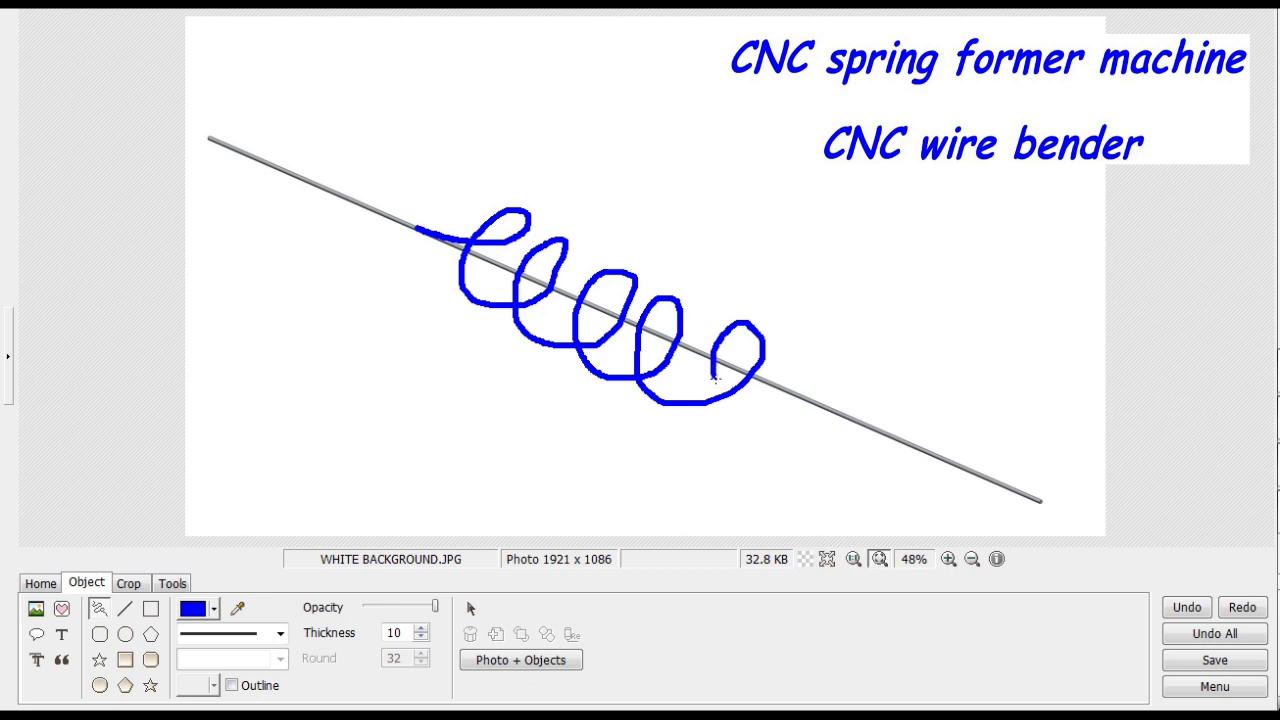
Step: Draw blue freehand hooks at the lower and upper ends of the coils
mouse_move(715, 378)
mouse_down()
mouse_move(806, 384)
mouse_move(876, 415)
mouse_move(766, 488)
mouse_up()
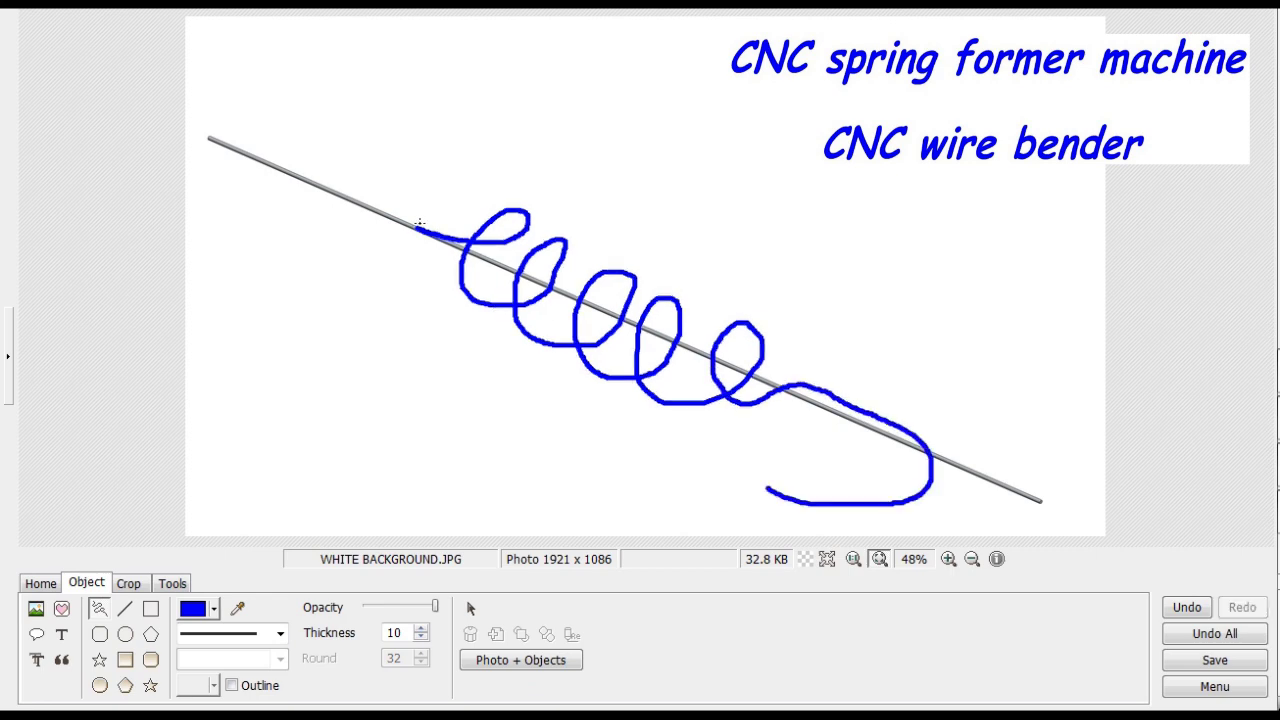
mouse_move(410, 227)
mouse_down()
mouse_move(320, 187)
mouse_move(260, 75)
mouse_move(344, 77)
mouse_up()
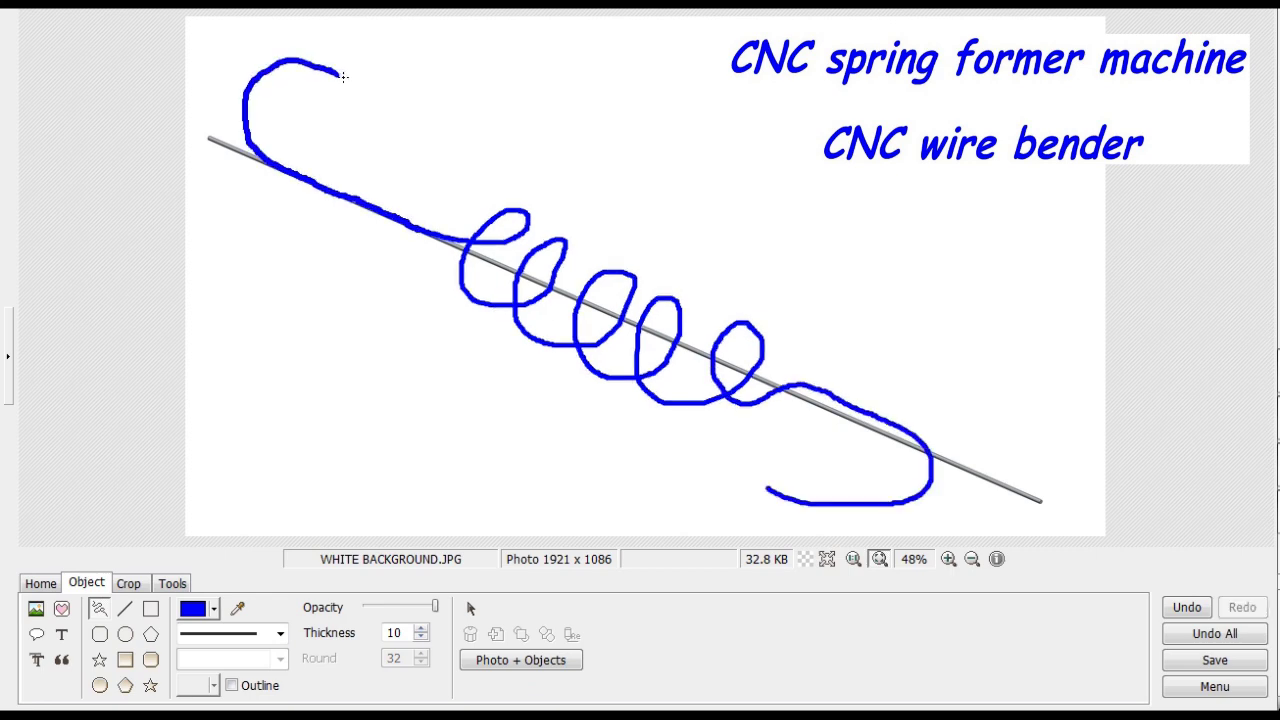